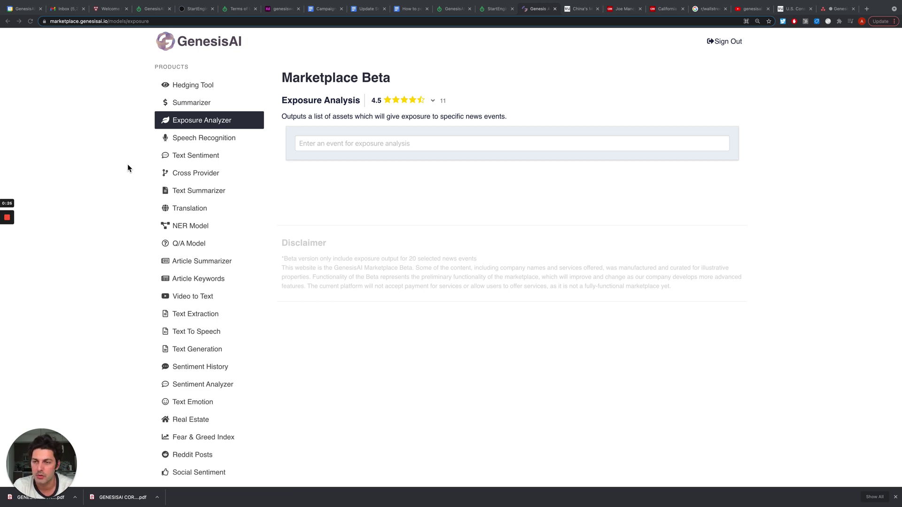
Enter 'brexit' in Exposure Analysis and pick the Brexit suggestion, listing AIRBUS at 5.06
{"action": "scroll", "coordinate": [134, 167], "scroll_direction": "down", "scroll_amount": 1}
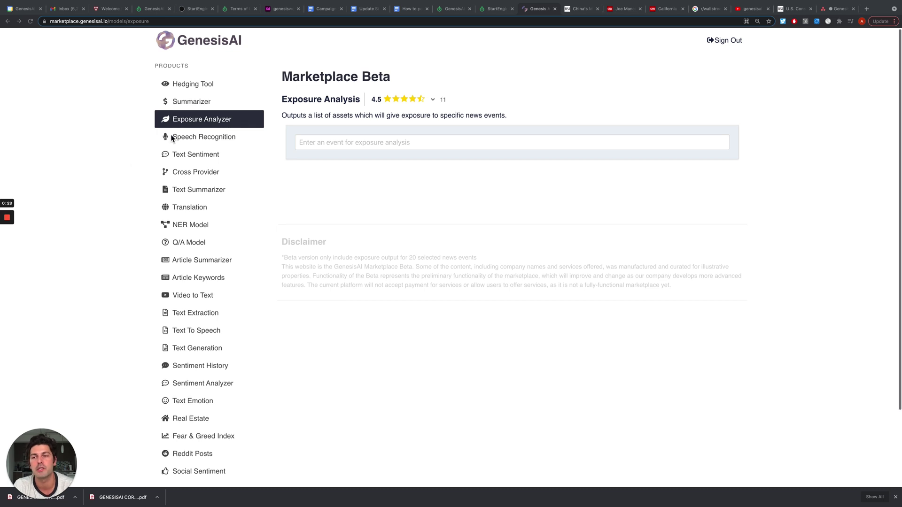
{"action": "left_click", "coordinate": [117, 193]}
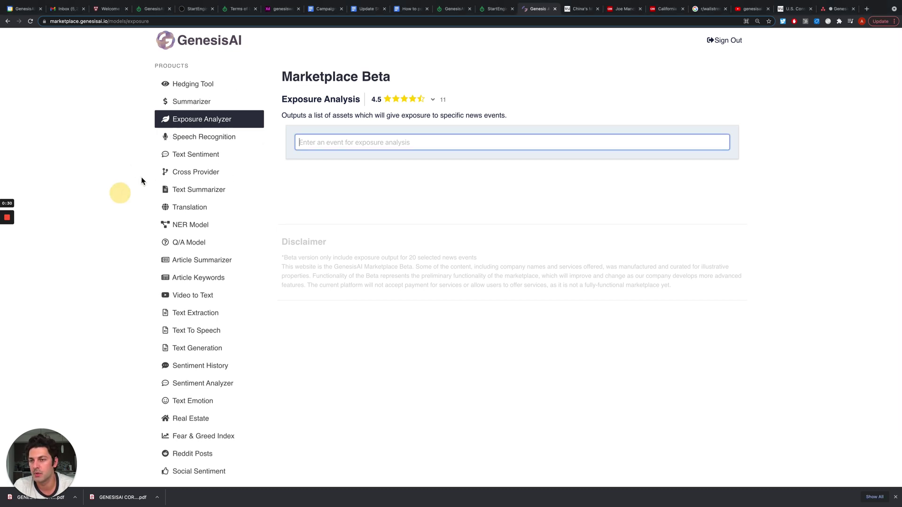
{"action": "scroll", "coordinate": [221, 204], "scroll_direction": "down", "scroll_amount": 5}
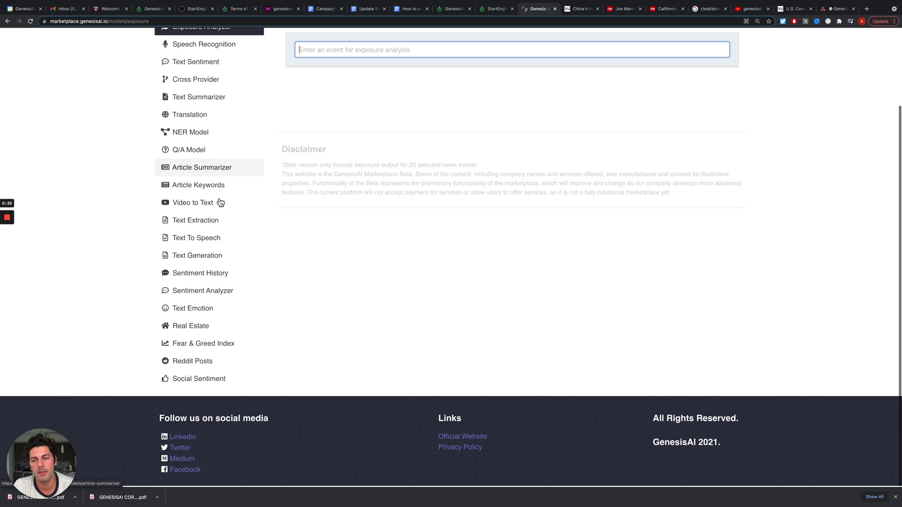
{"action": "scroll", "coordinate": [224, 199], "scroll_direction": "up", "scroll_amount": 5}
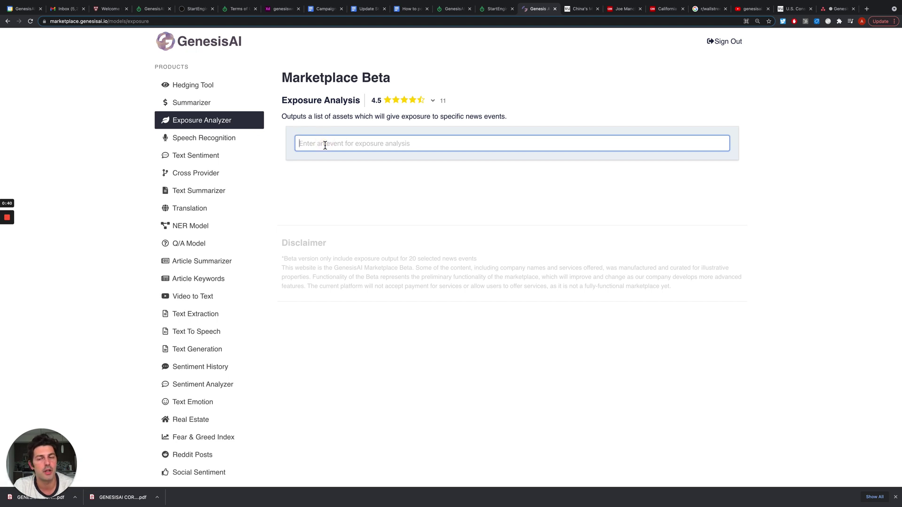
{"action": "type", "text": "brexi"}
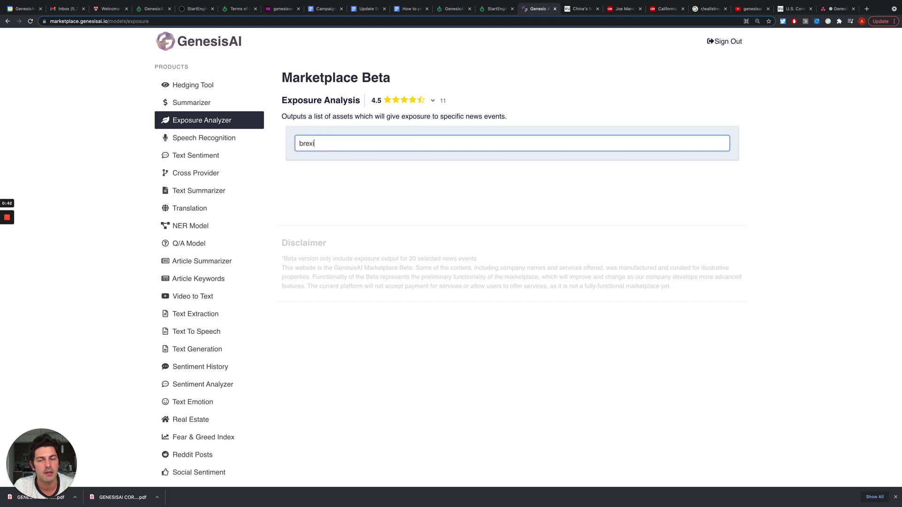
{"action": "type", "text": "t"}
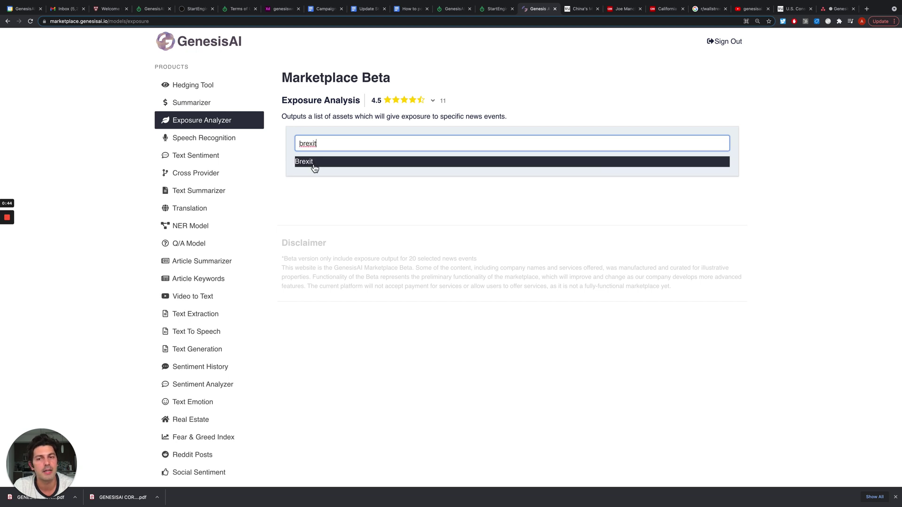
{"action": "left_click", "coordinate": [315, 165]}
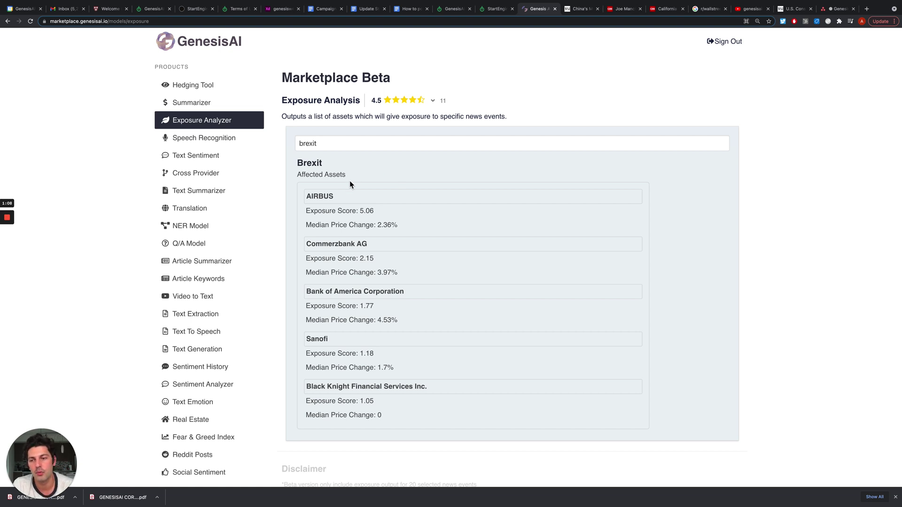
Open the Q/A Model tool and copy the WSJ consumer spending article's body text
{"action": "left_click", "coordinate": [232, 245]}
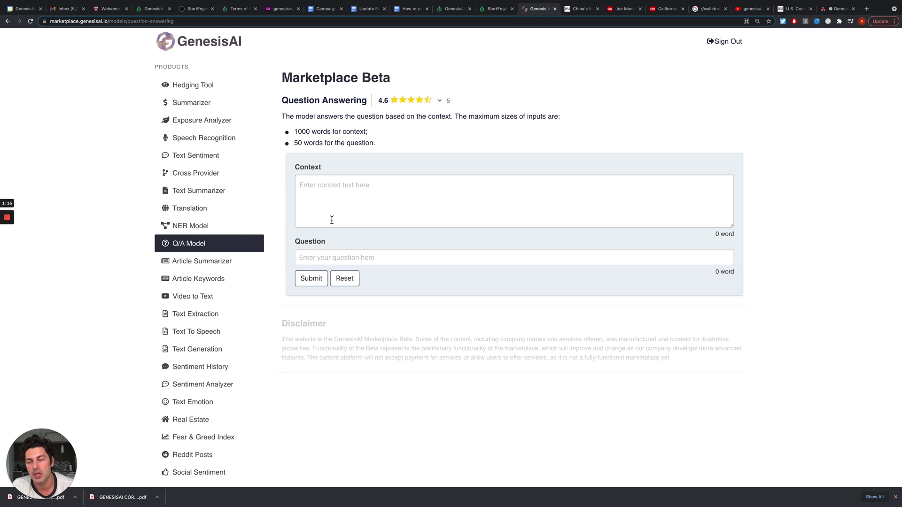
{"action": "left_click", "coordinate": [793, 9]}
{"action": "scroll", "coordinate": [348, 212], "scroll_direction": "down", "scroll_amount": 9}
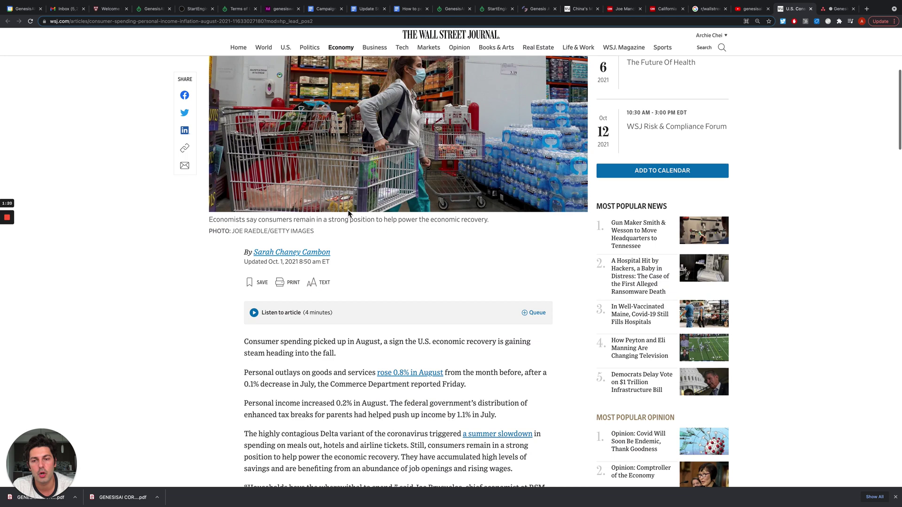
{"action": "left_click_drag", "start_coordinate": [250, 180], "coordinate": [447, 421]}
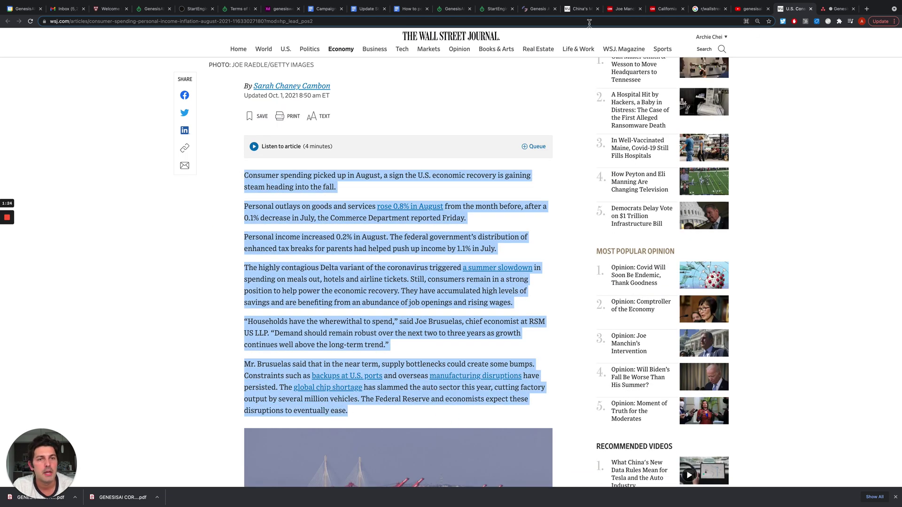
{"action": "left_click", "coordinate": [581, 11]}
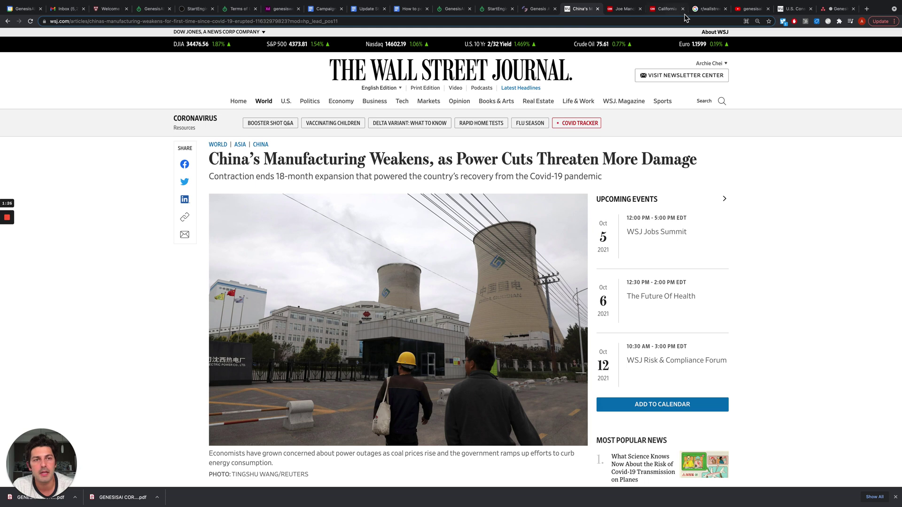
Paste the article as Context and submit the question 'what happened to consumer spending?'
{"action": "left_click", "coordinate": [537, 9]}
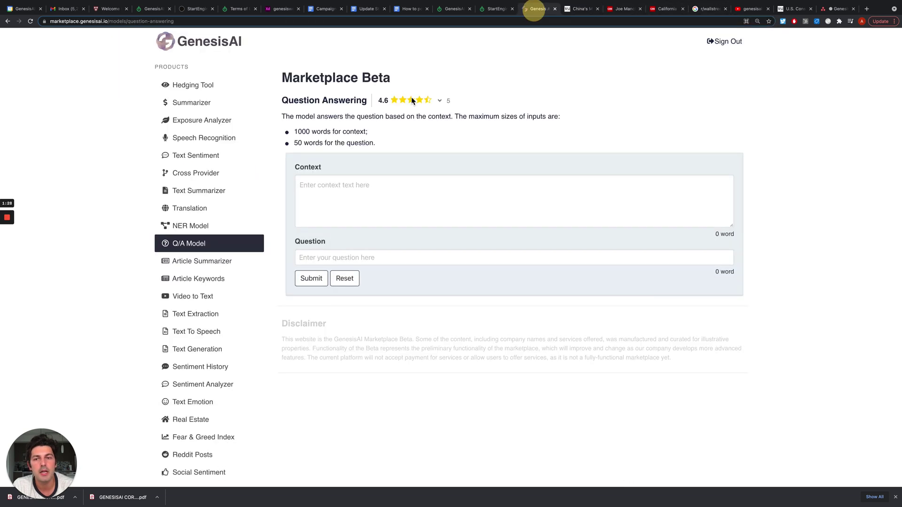
{"action": "left_click", "coordinate": [369, 183]}
{"action": "key", "text": "super+v"}
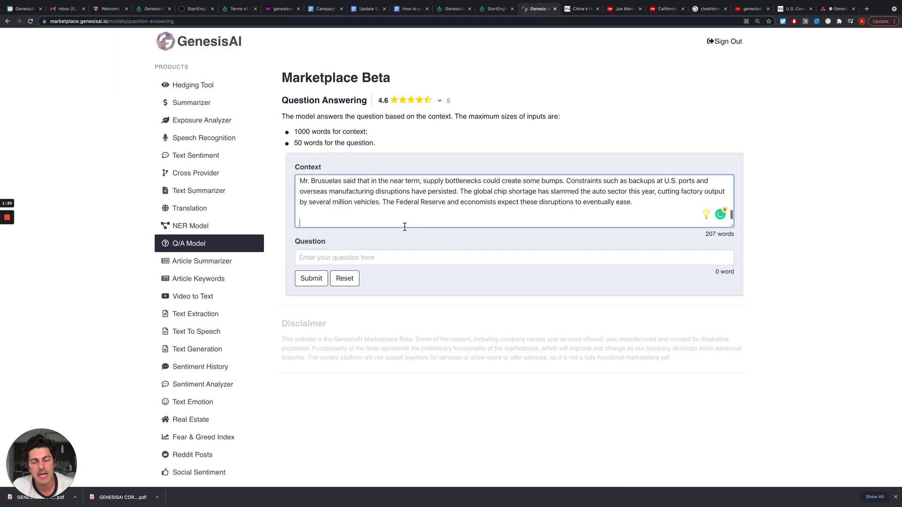
{"action": "left_click", "coordinate": [368, 256]}
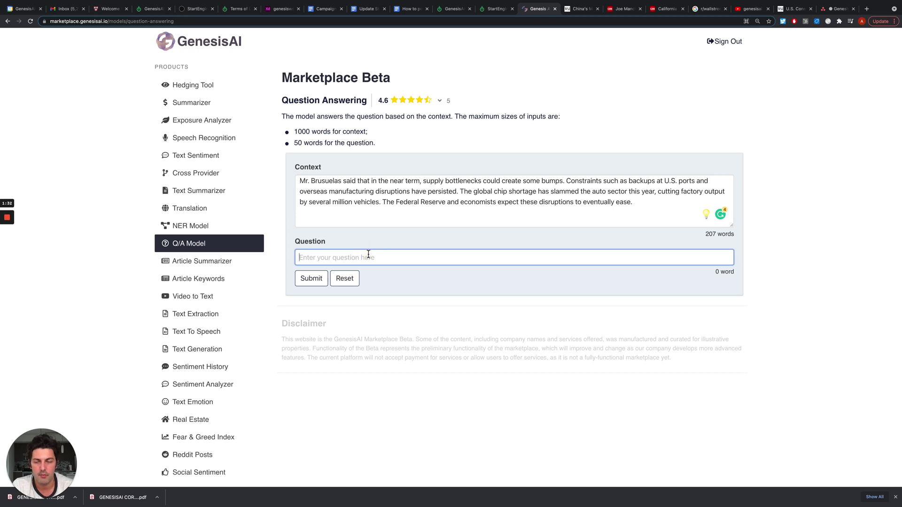
{"action": "type", "text": "what ha"}
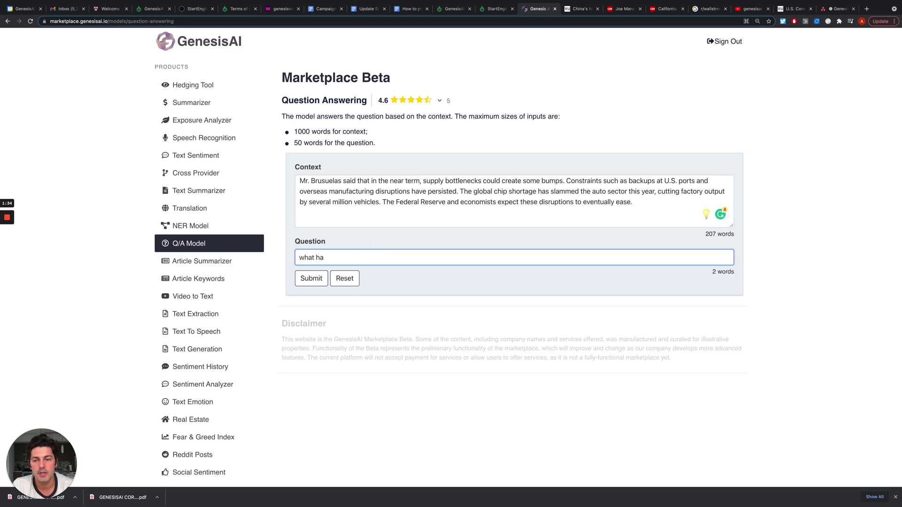
{"action": "type", "text": "ppened to consume"}
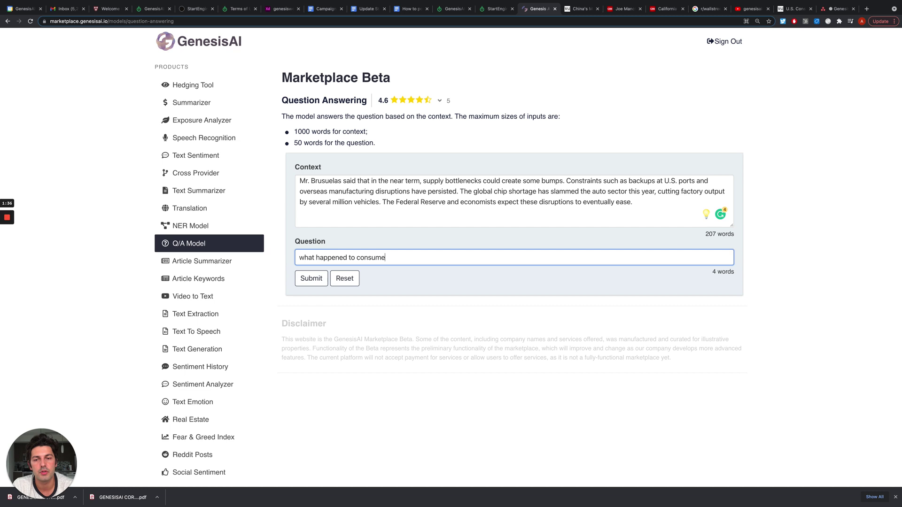
{"action": "type", "text": "r spending?"}
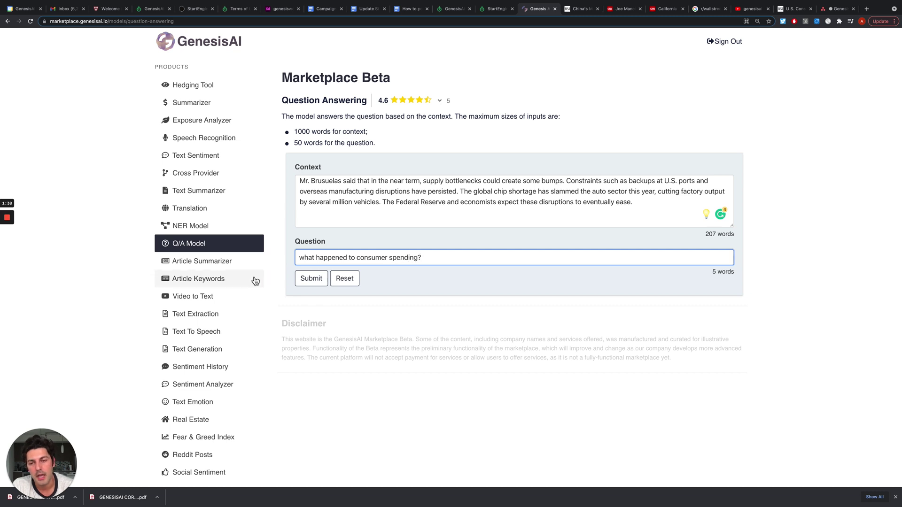
{"action": "left_click", "coordinate": [305, 279]}
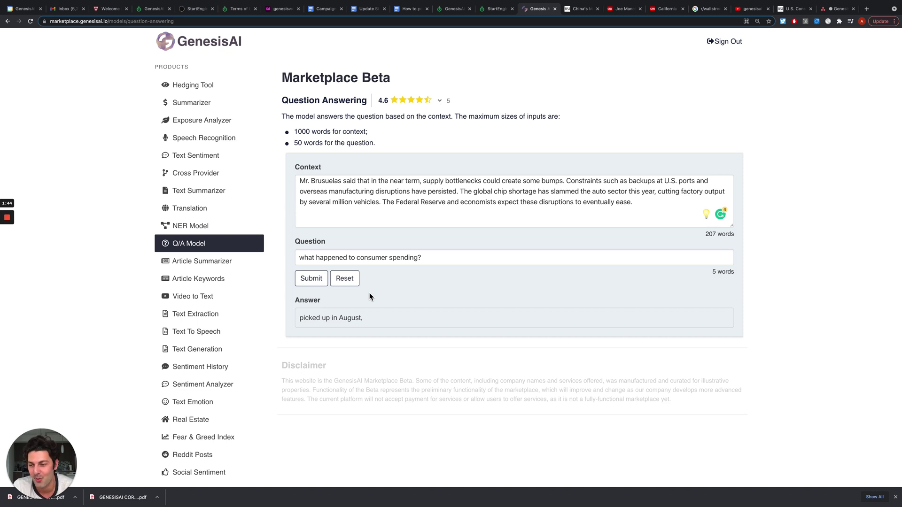
Review the answer 'picked up in August,' and check the model's rating details
{"action": "scroll", "coordinate": [480, 184], "scroll_direction": "up", "scroll_amount": 3}
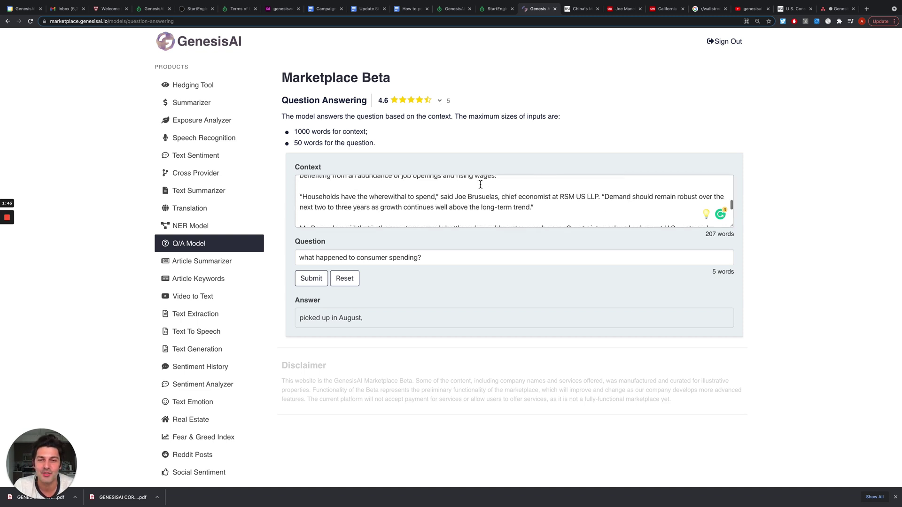
{"action": "scroll", "coordinate": [479, 184], "scroll_direction": "up", "scroll_amount": 3}
{"action": "scroll", "coordinate": [481, 185], "scroll_direction": "down", "scroll_amount": 2}
{"action": "scroll", "coordinate": [483, 187], "scroll_direction": "up", "scroll_amount": 1}
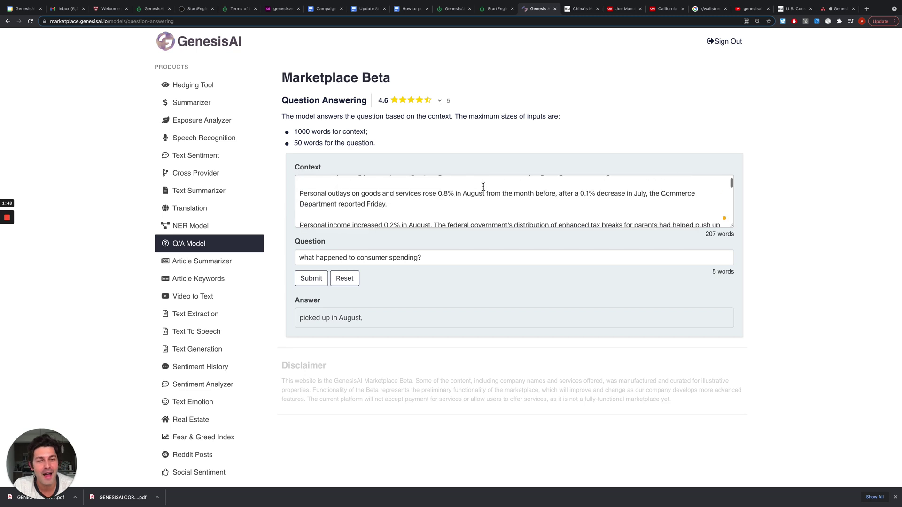
{"action": "scroll", "coordinate": [483, 186], "scroll_direction": "up", "scroll_amount": 1}
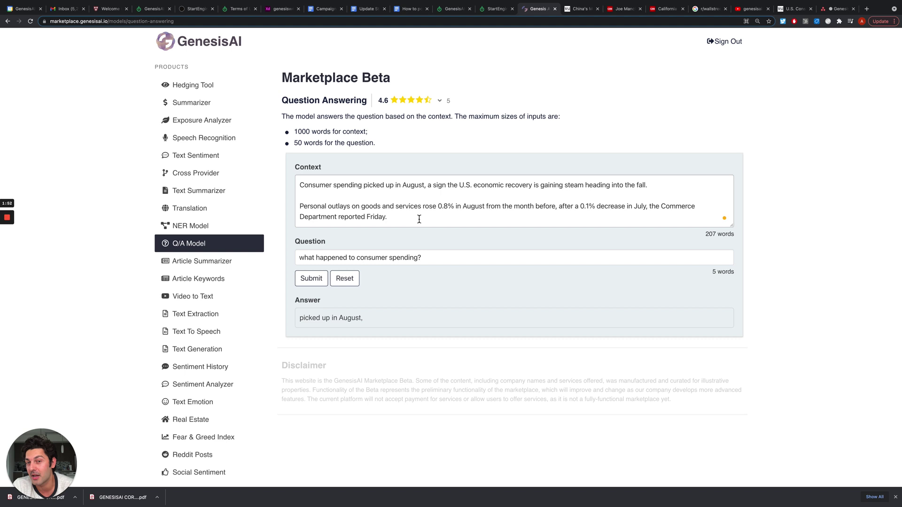
{"action": "left_click", "coordinate": [440, 101]}
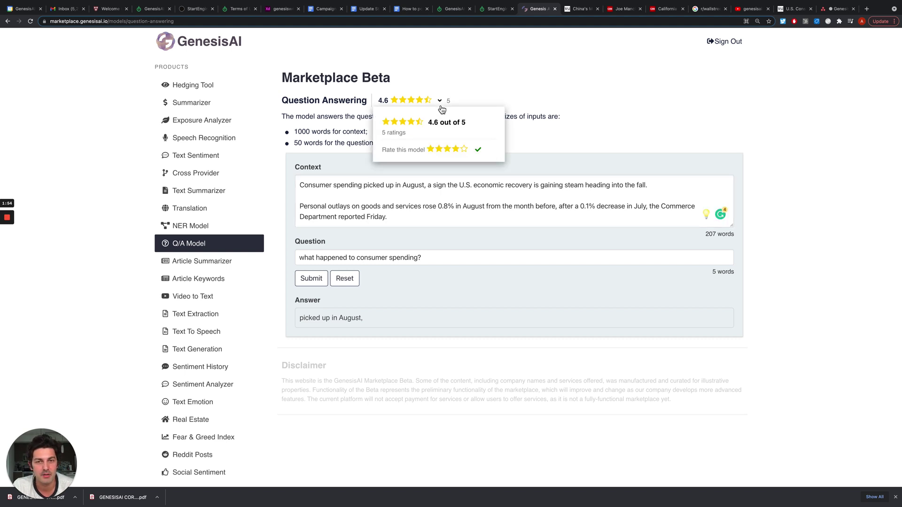
{"action": "left_click", "coordinate": [455, 220]}
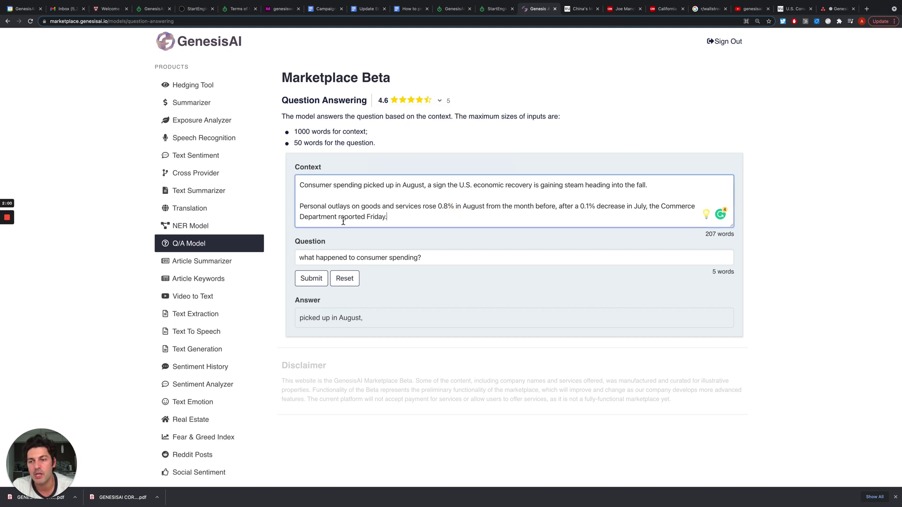
Summarize the CNN California student vaccination article by pasting its URL into Article Summarizer
{"action": "left_click", "coordinate": [235, 263]}
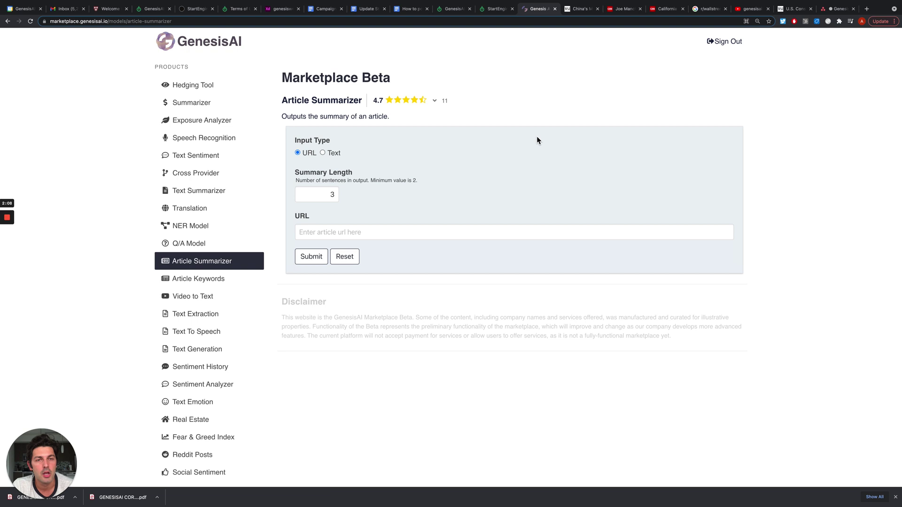
{"action": "scroll", "coordinate": [577, 121], "scroll_direction": "down", "scroll_amount": 1}
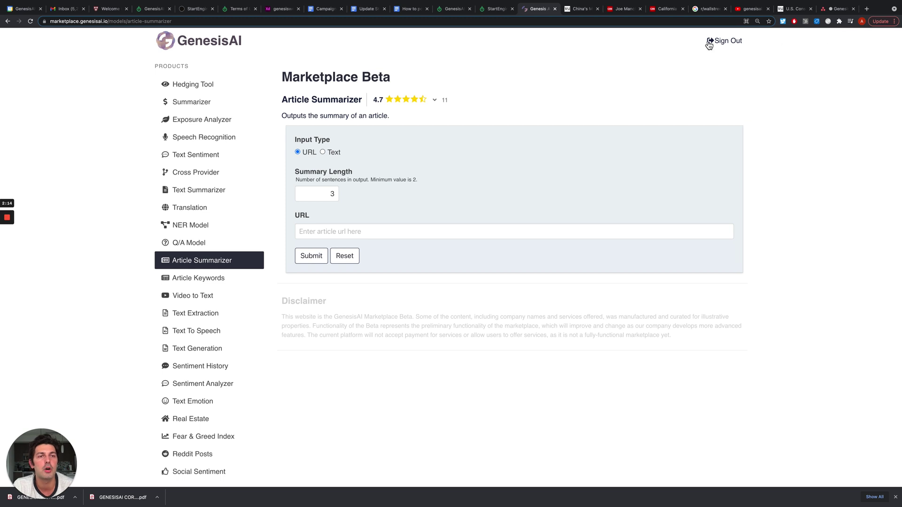
{"action": "left_click", "coordinate": [662, 9]}
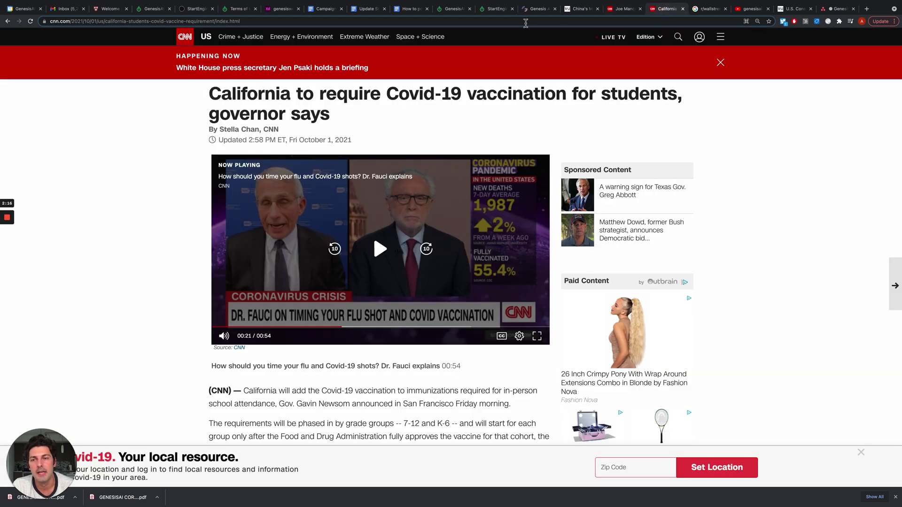
{"action": "left_click", "coordinate": [527, 21]}
{"action": "key", "text": "ctrl+c"}
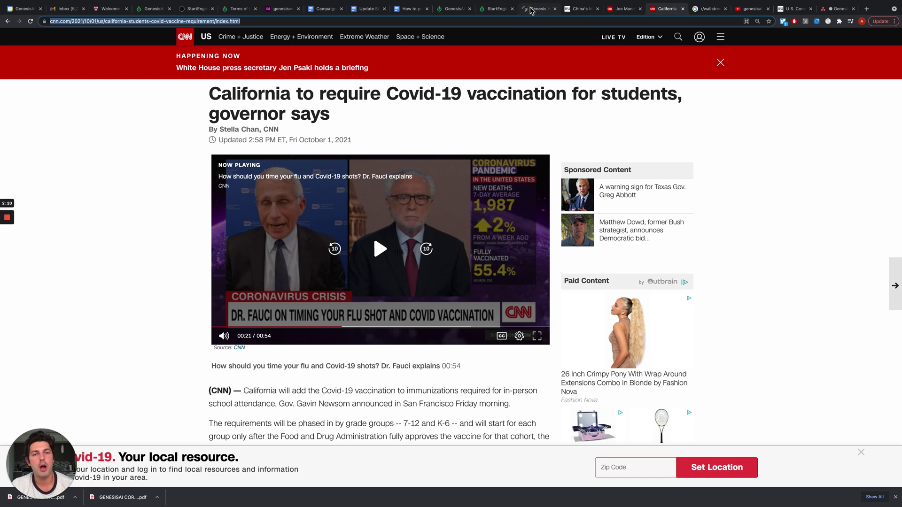
{"action": "left_click", "coordinate": [531, 10]}
{"action": "left_click", "coordinate": [356, 231]}
{"action": "key", "text": "ctrl+v"}
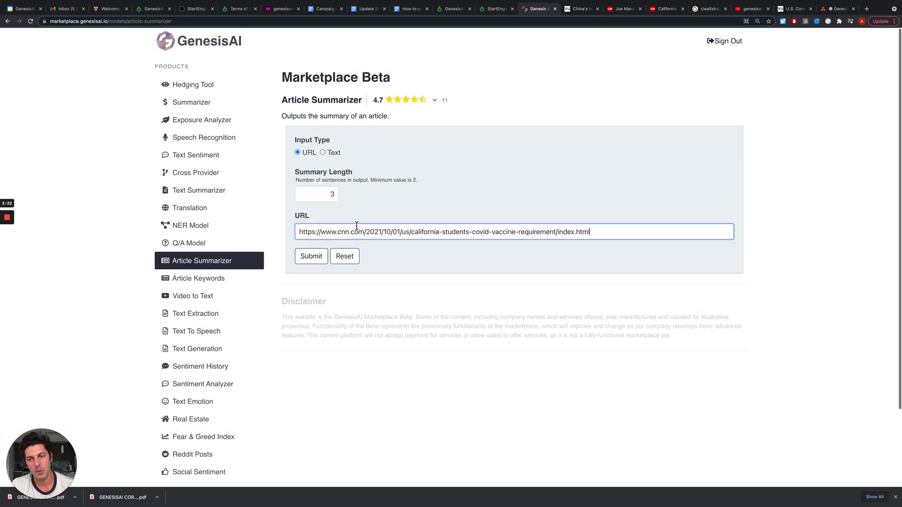
{"action": "left_click", "coordinate": [313, 257]}
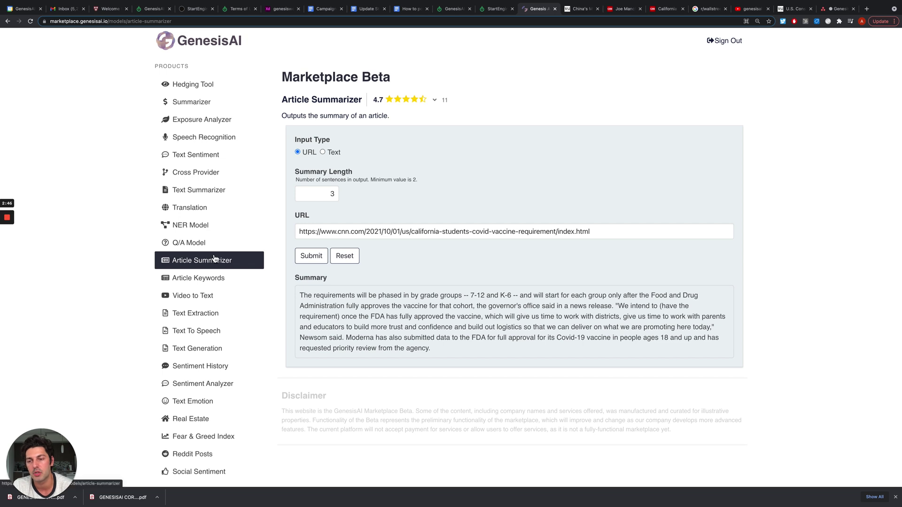
{"action": "scroll", "coordinate": [230, 261], "scroll_direction": "down", "scroll_amount": 2}
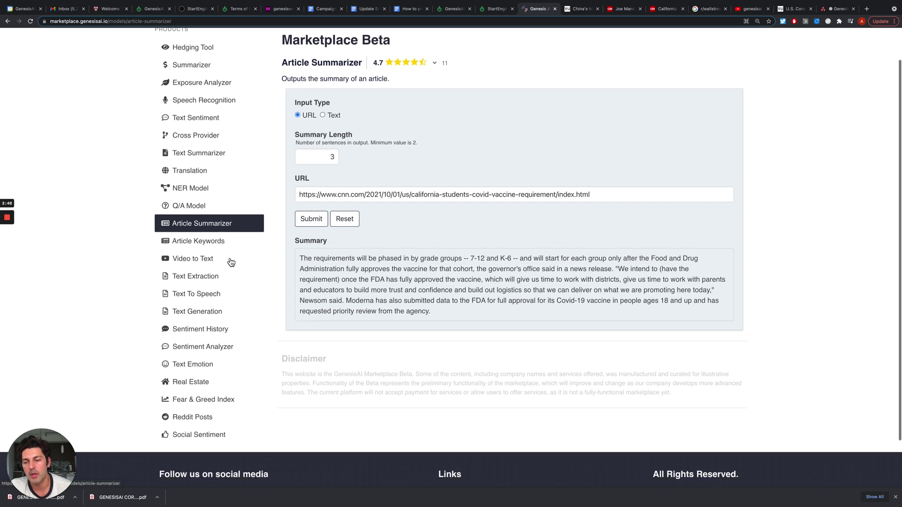
Open the Fear & Greed Index showing Extreme Fear at 25, versus Fear at 41 a year ago
{"action": "left_click", "coordinate": [230, 401]}
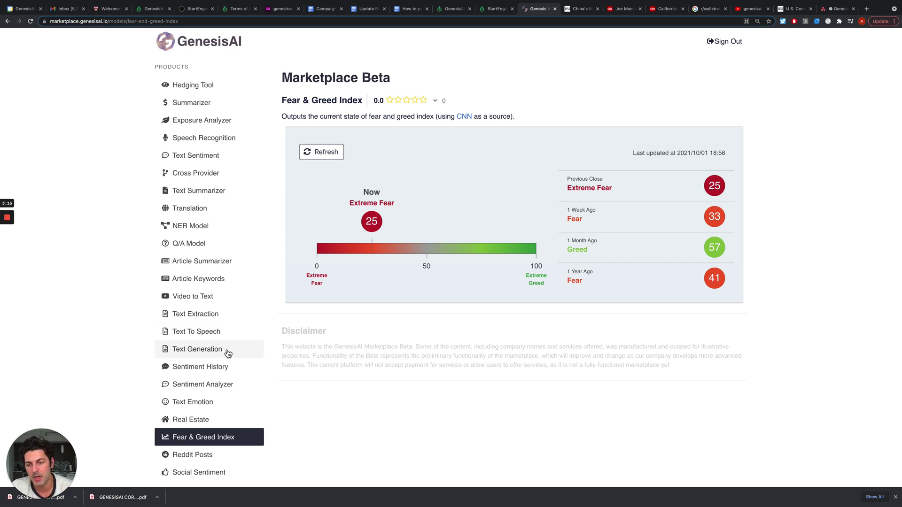
{"action": "scroll", "coordinate": [227, 352], "scroll_direction": "down", "scroll_amount": 2}
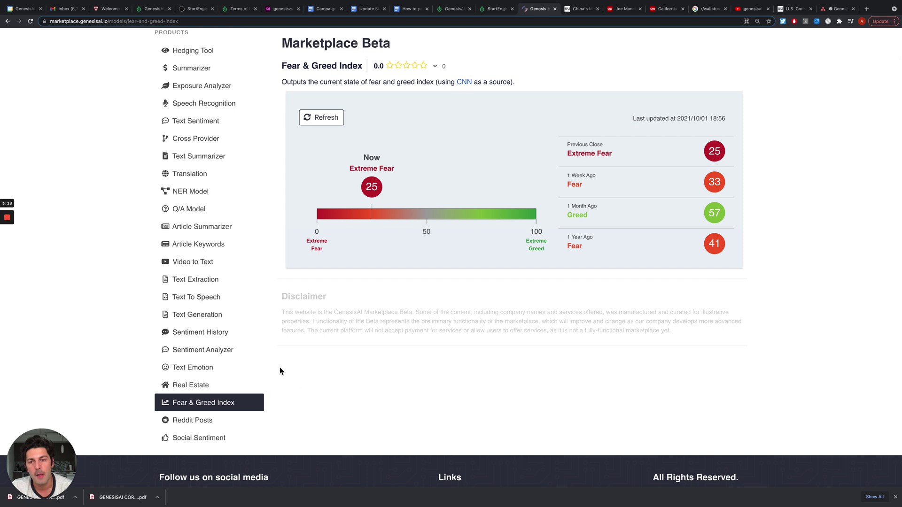
Open the Reddit Posts CSV-export tool and go to the r/wallstreetbets search results
{"action": "left_click", "coordinate": [214, 426]}
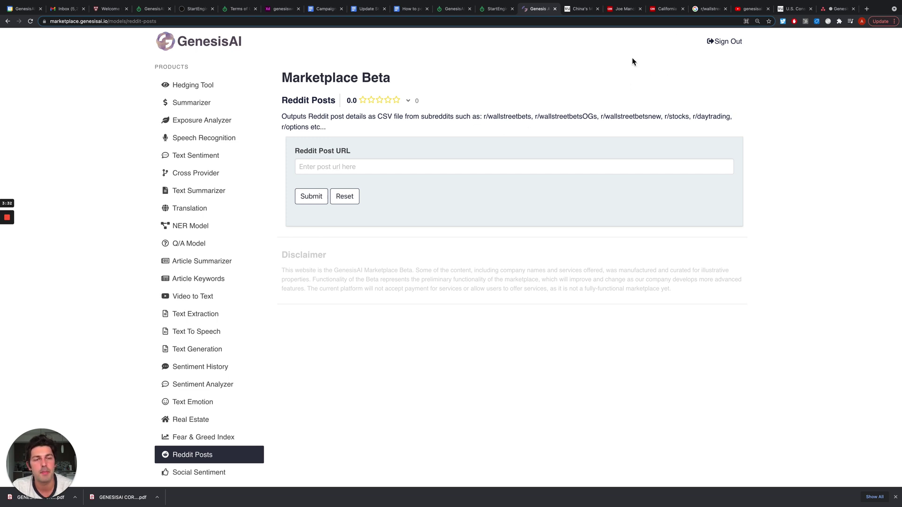
{"action": "left_click", "coordinate": [709, 8]}
Open r/wallstreetbets' Daily Discussion Thread for October 01, 2021 and copy its URL
{"action": "left_click", "coordinate": [115, 128]}
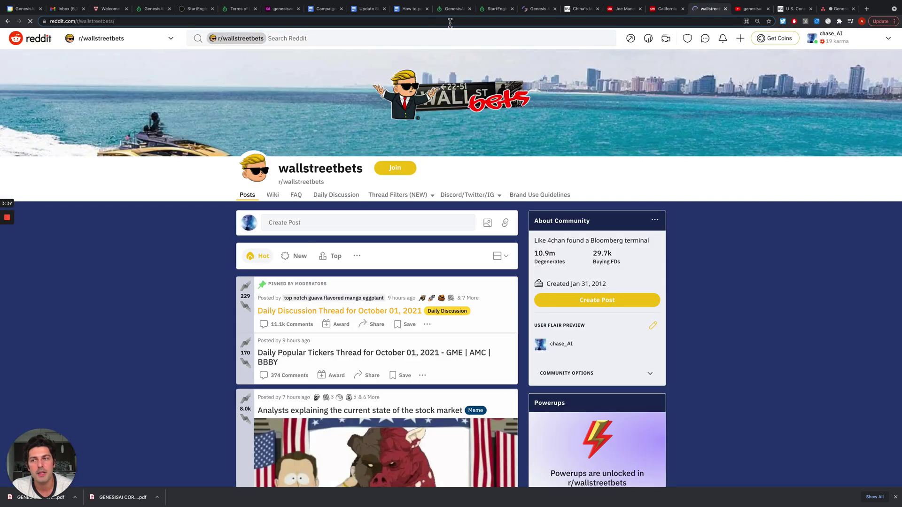
{"action": "left_click", "coordinate": [450, 22]}
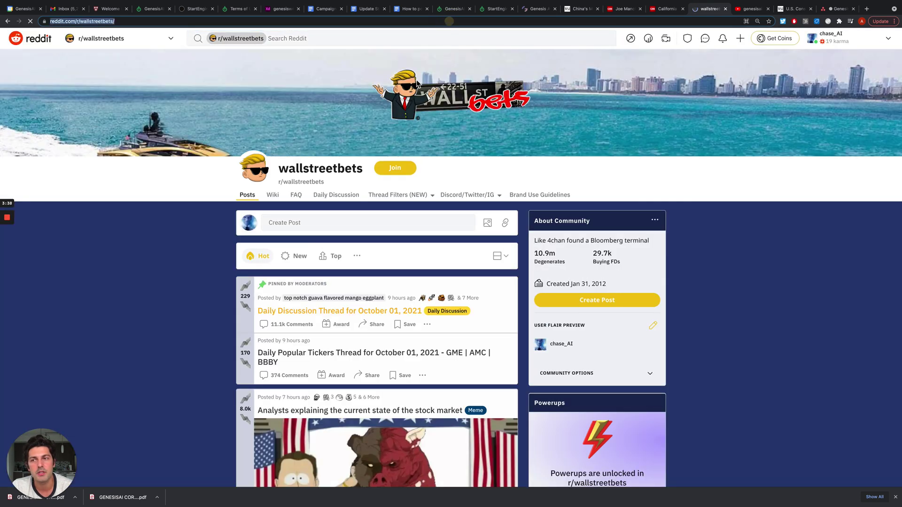
{"action": "left_click", "coordinate": [342, 316]}
{"action": "left_click", "coordinate": [236, 22]}
{"action": "key", "text": "super+c"}
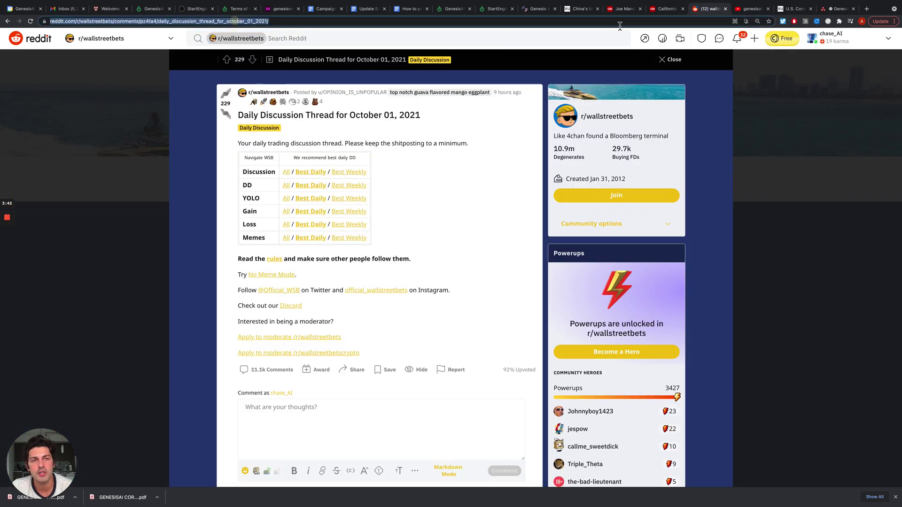
Submit the thread URL in Reddit Posts and download the post details as reddit_post CSV
{"action": "left_click", "coordinate": [544, 12]}
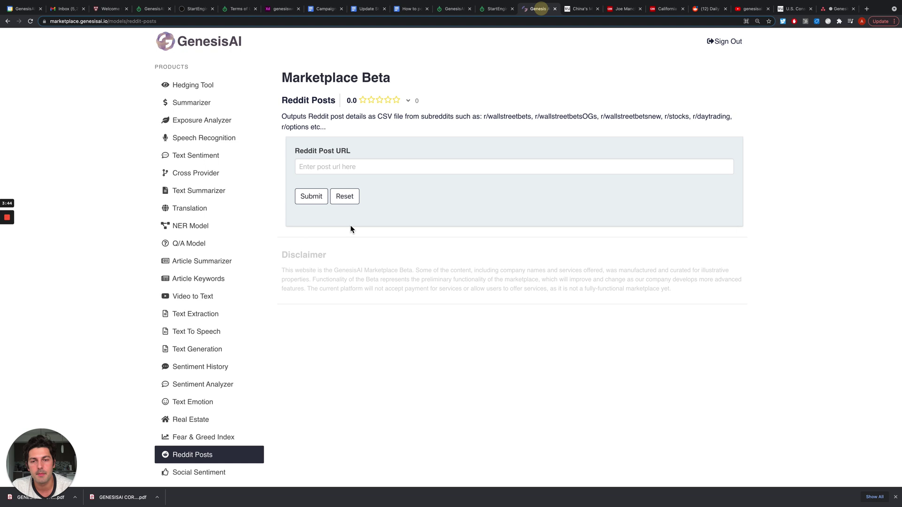
{"action": "left_click", "coordinate": [303, 165]}
{"action": "key", "text": "super+v"}
{"action": "left_click", "coordinate": [311, 196]}
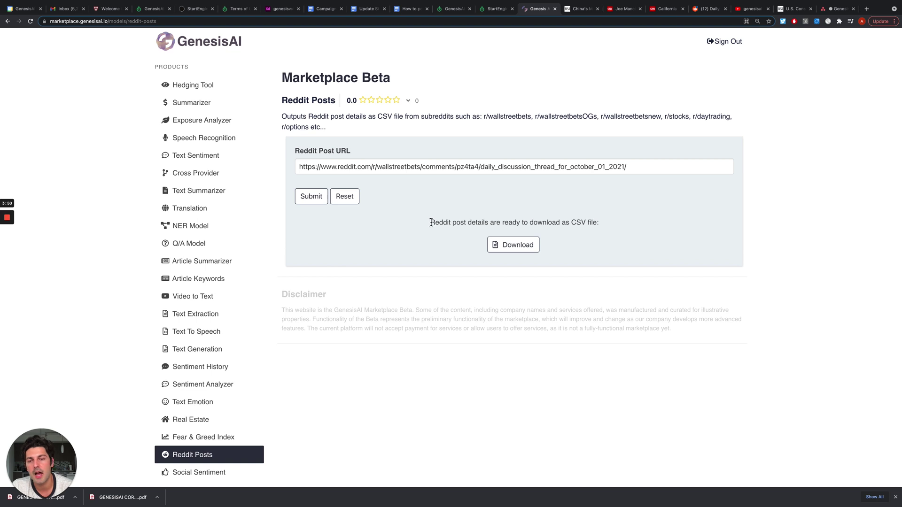
{"action": "left_click_drag", "start_coordinate": [430, 222], "coordinate": [603, 226]}
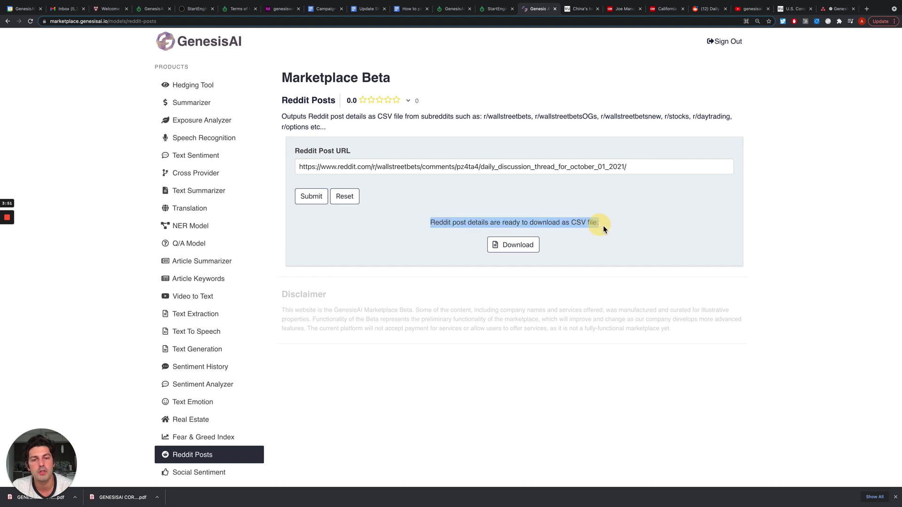
{"action": "left_click", "coordinate": [523, 248]}
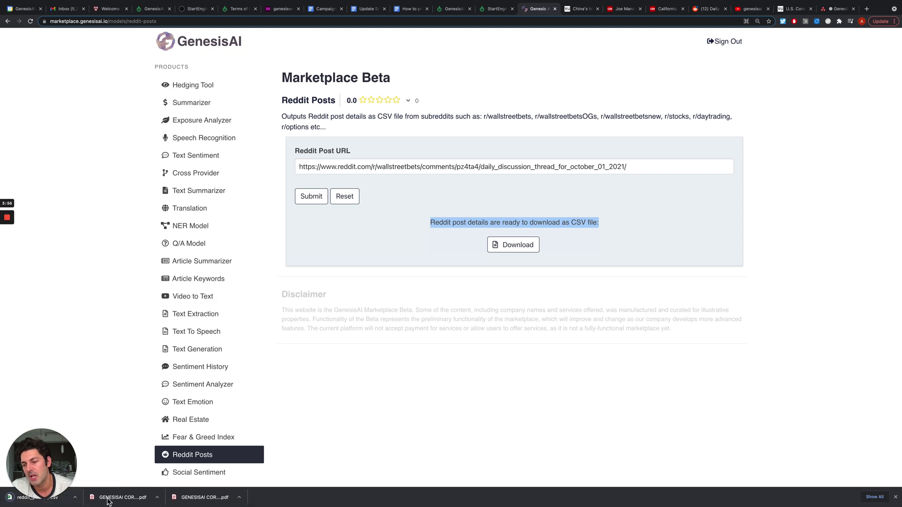
{"action": "left_click", "coordinate": [72, 504]}
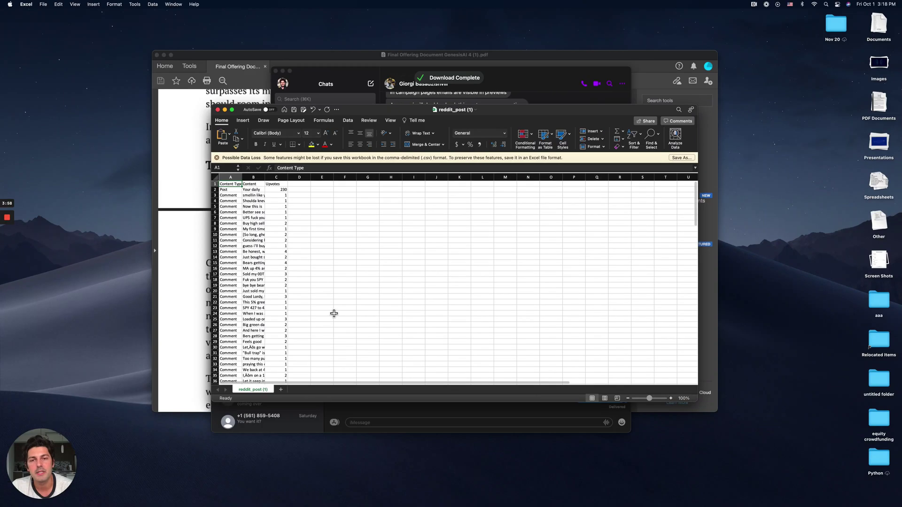
Maximise the reddit_post (1) sheet and read comment B7 and the upvote rows below
{"action": "left_click", "coordinate": [232, 109]}
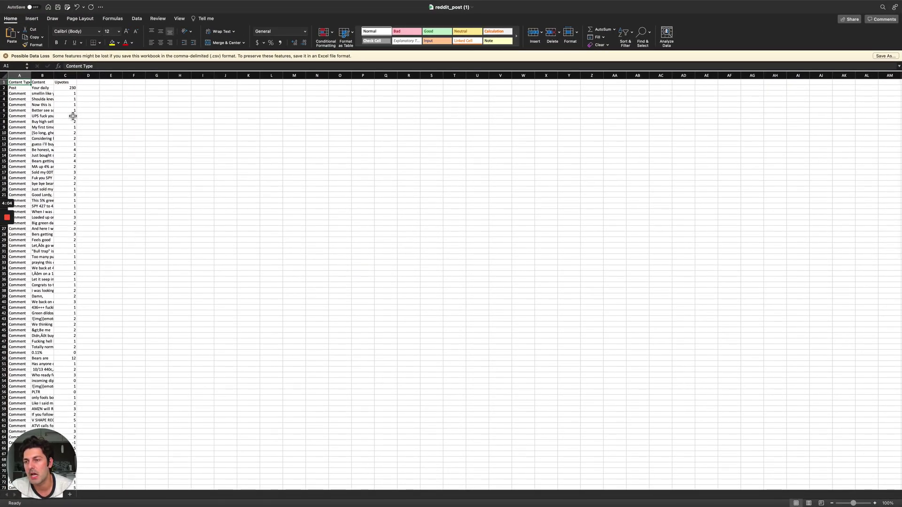
{"action": "left_click", "coordinate": [41, 117]}
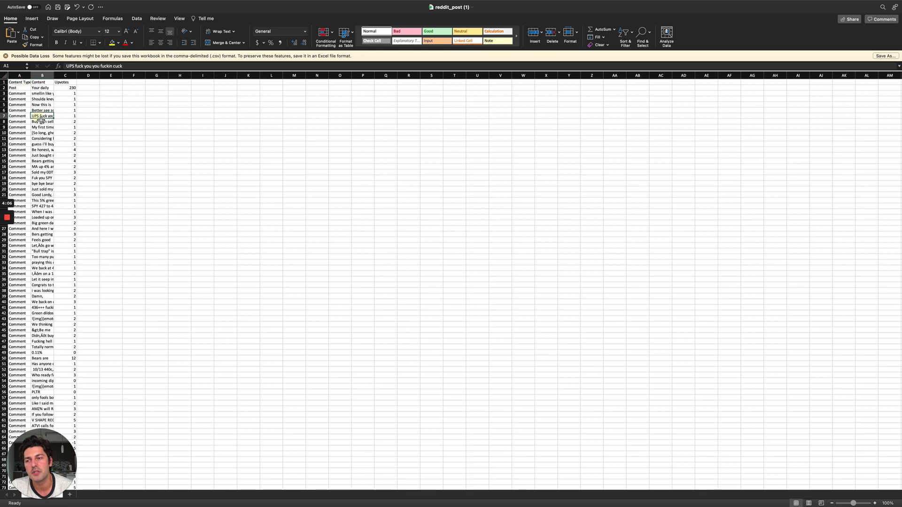
{"action": "scroll", "coordinate": [141, 249], "scroll_direction": "down", "scroll_amount": 6}
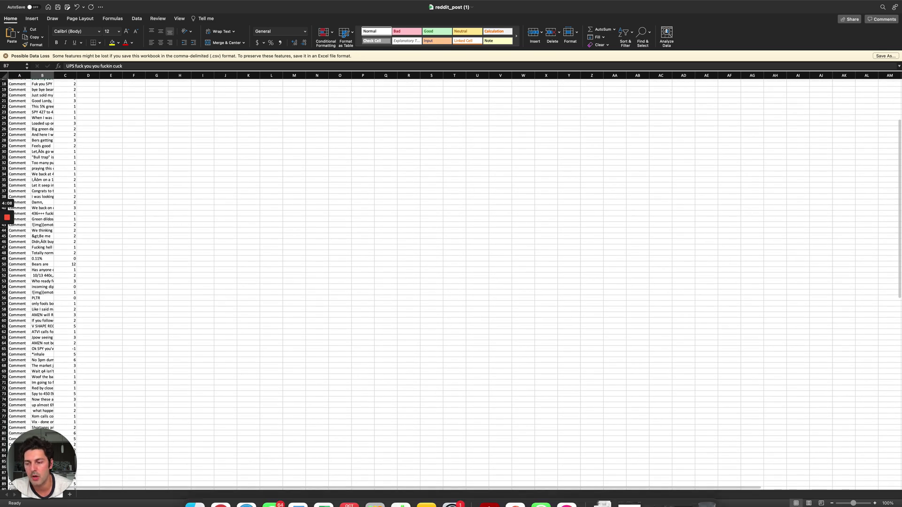
Run Text Sentiment on 'life is good': 92.8% positive, 5.4% neutral, 0.3% negative
{"action": "left_click", "coordinate": [219, 488]}
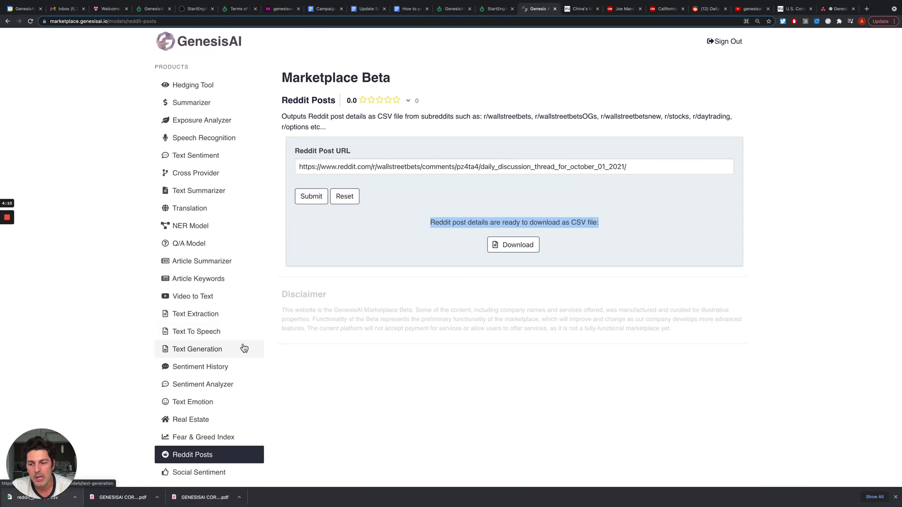
{"action": "scroll", "coordinate": [243, 348], "scroll_direction": "down", "scroll_amount": 2}
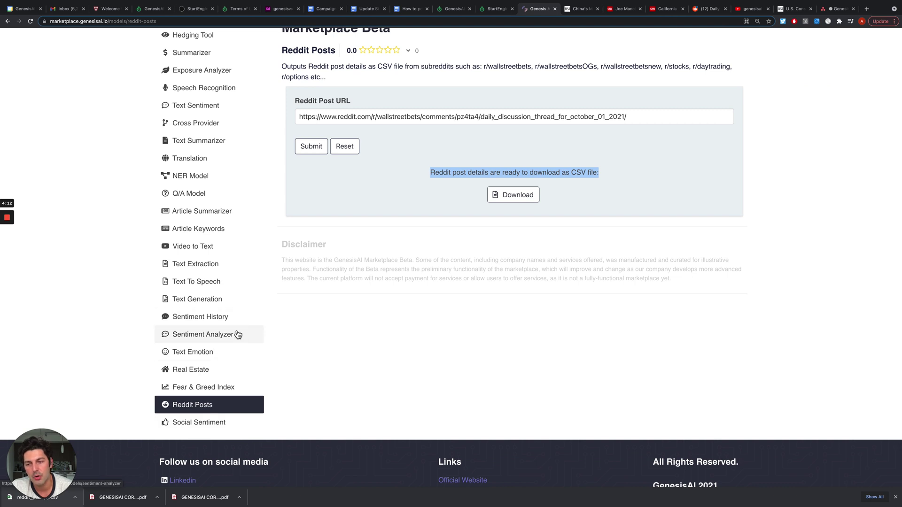
{"action": "scroll", "coordinate": [256, 316], "scroll_direction": "up", "scroll_amount": 2}
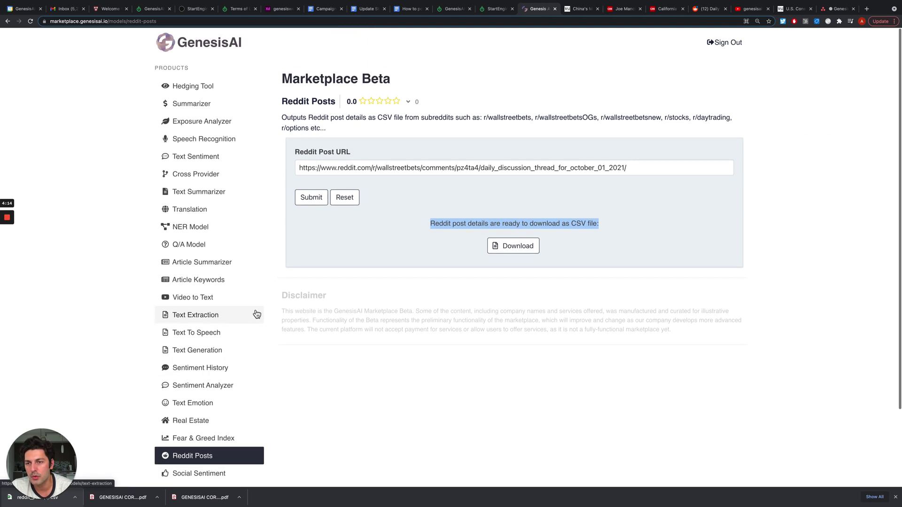
{"action": "left_click", "coordinate": [232, 160]}
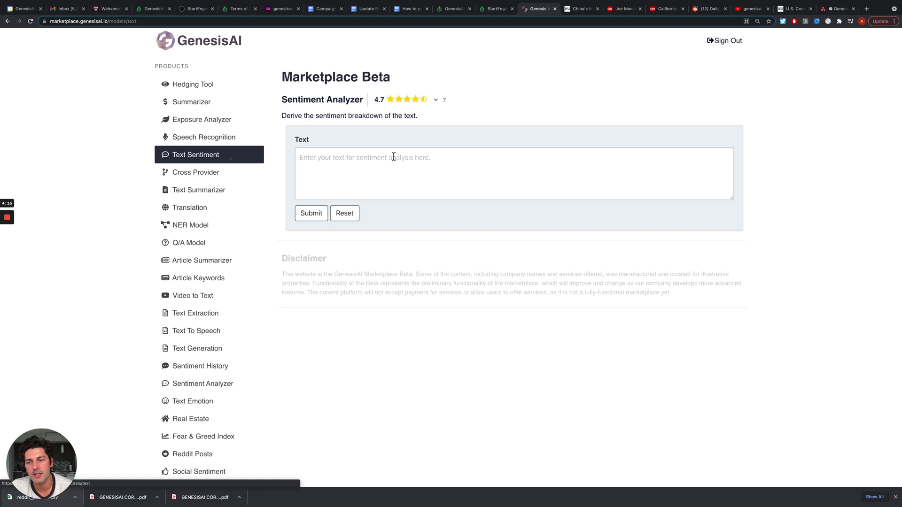
{"action": "left_click", "coordinate": [363, 173]}
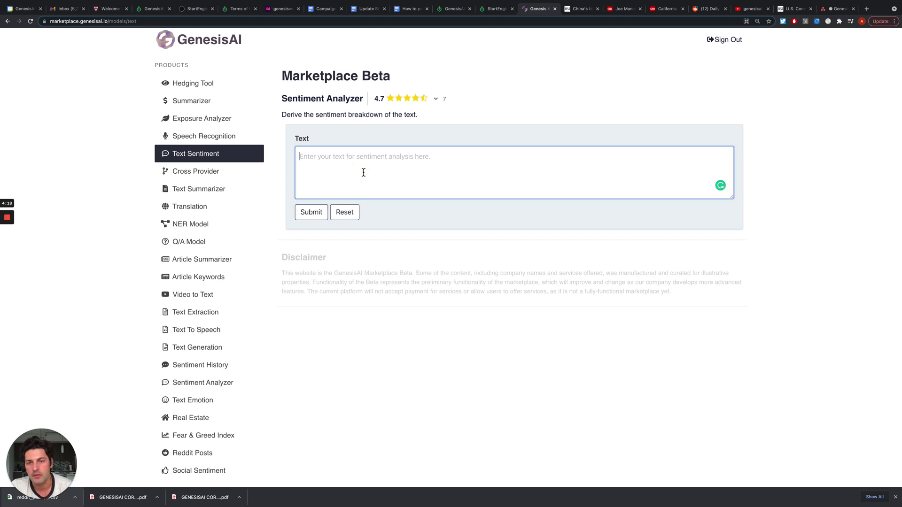
{"action": "type", "text": "life is good"}
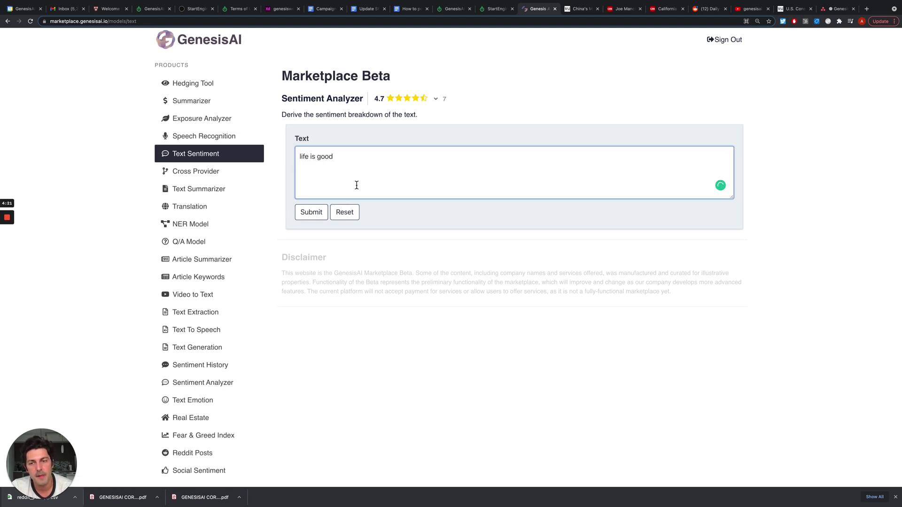
{"action": "left_click", "coordinate": [314, 213]}
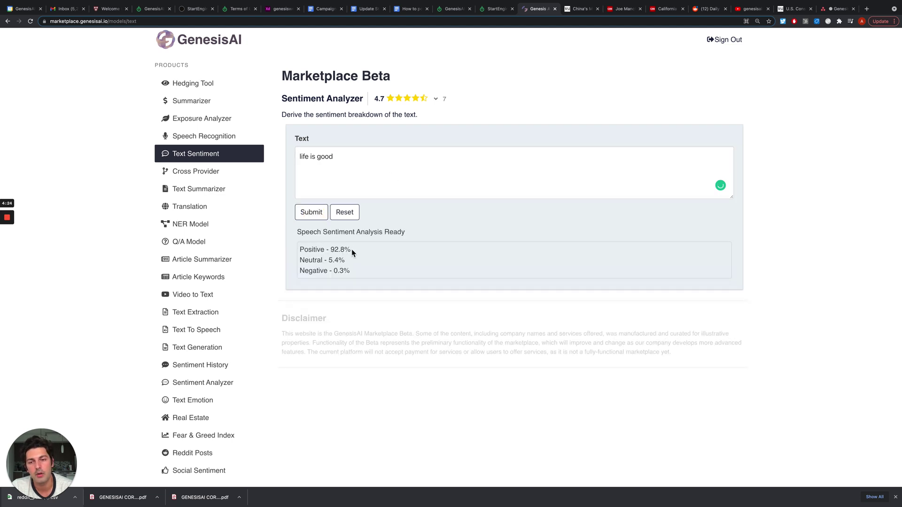
{"action": "scroll", "coordinate": [352, 249], "scroll_direction": "down", "scroll_amount": 1}
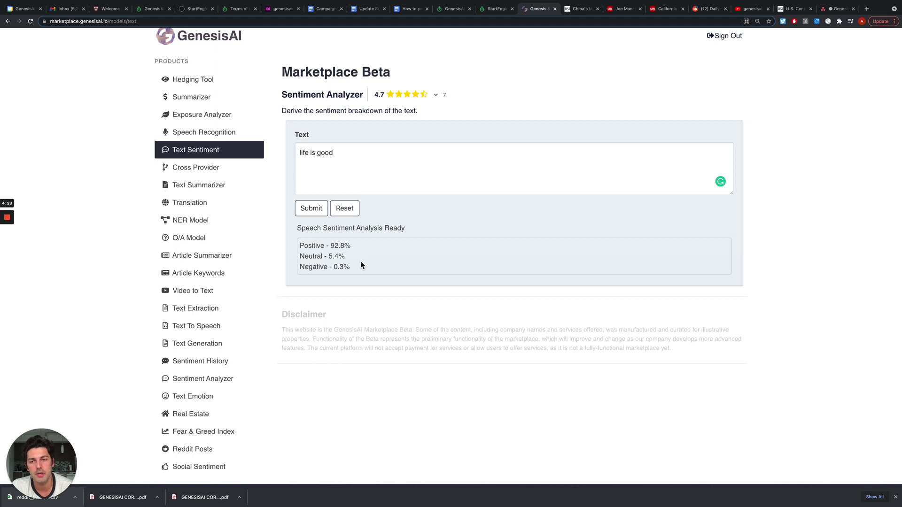
Switch to the Translation tool from the sidebar
{"action": "left_click", "coordinate": [228, 202]}
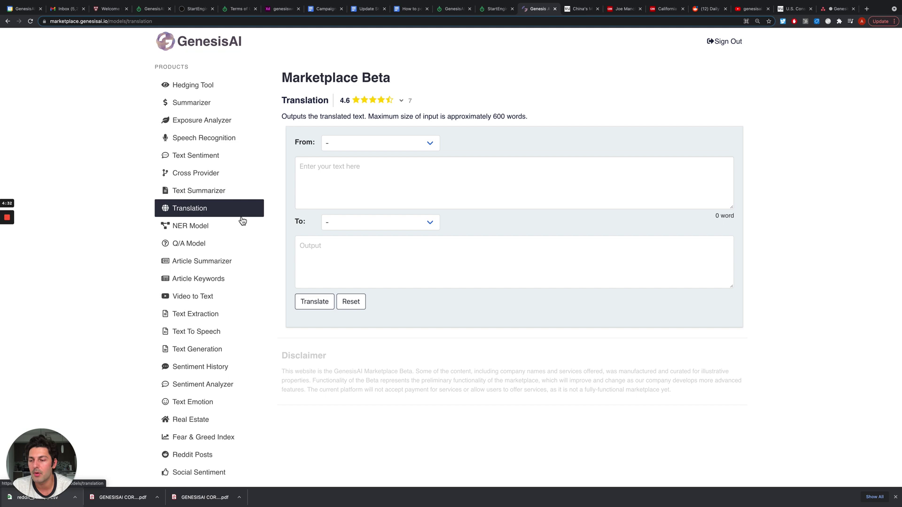